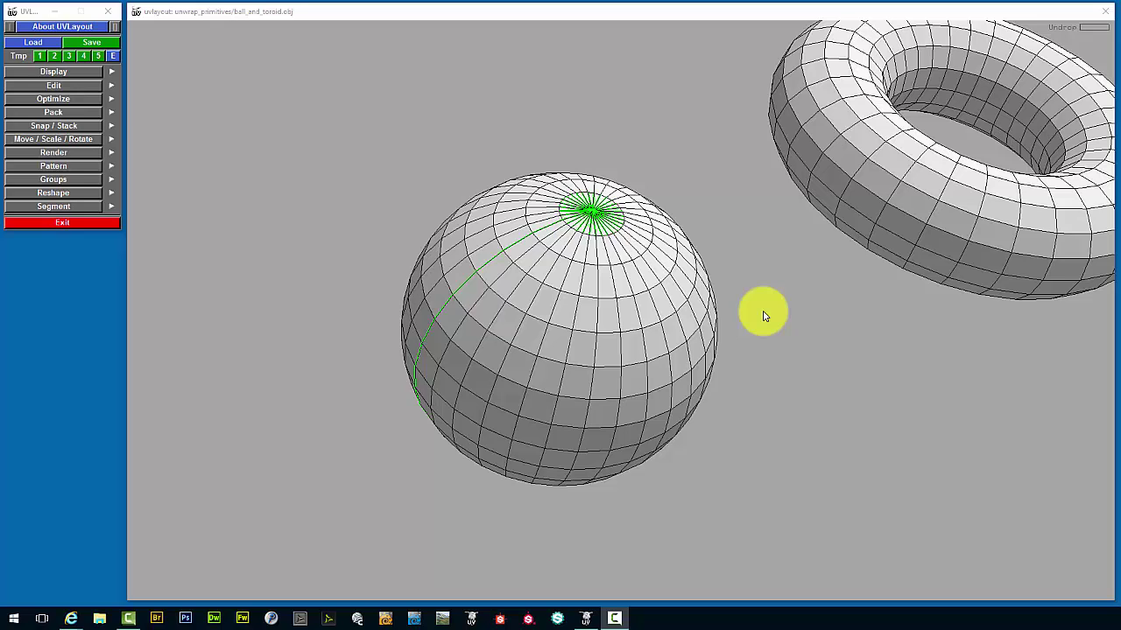
Drop the sphere mesh from the 3D view, switch to the UV view and flatten its shell.
left_click_drag(580, 280, 563, 271)
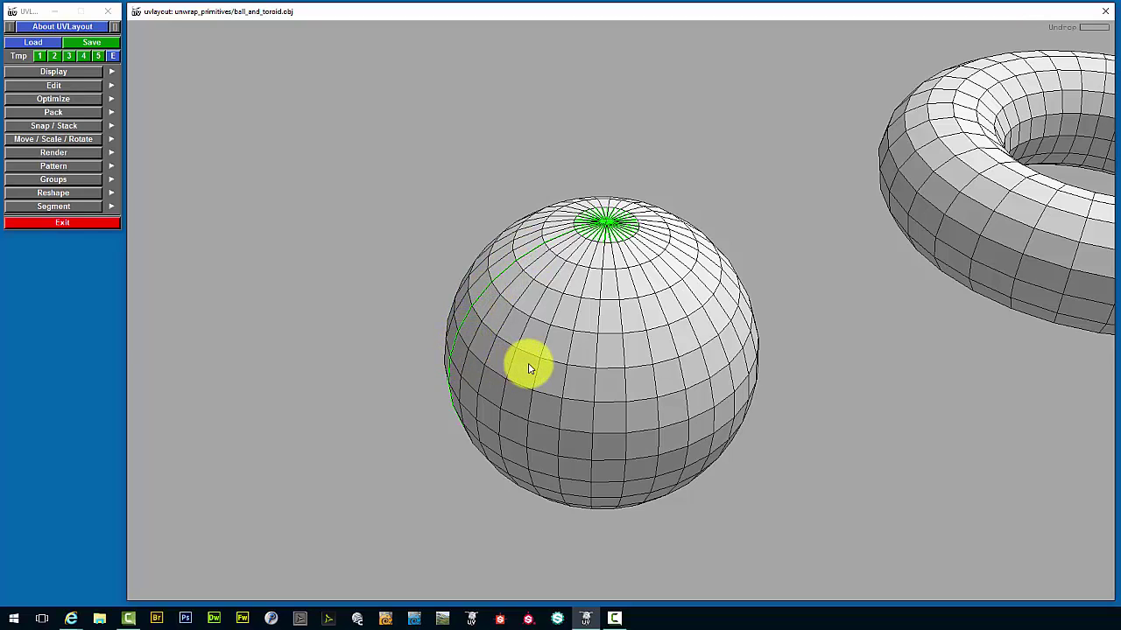
key("d")
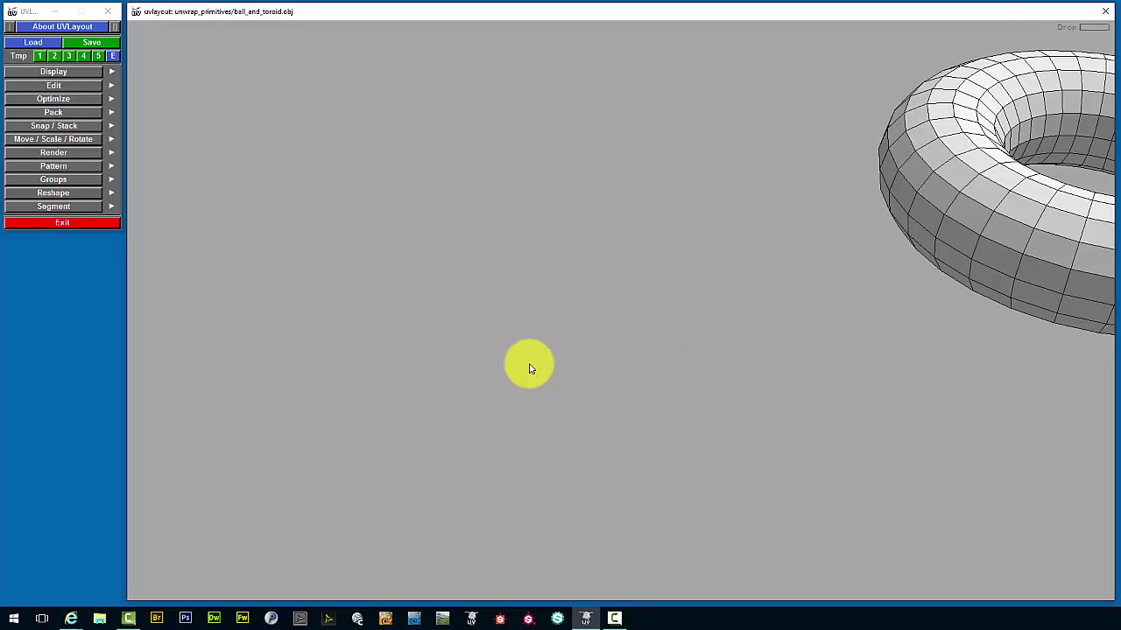
key("1")
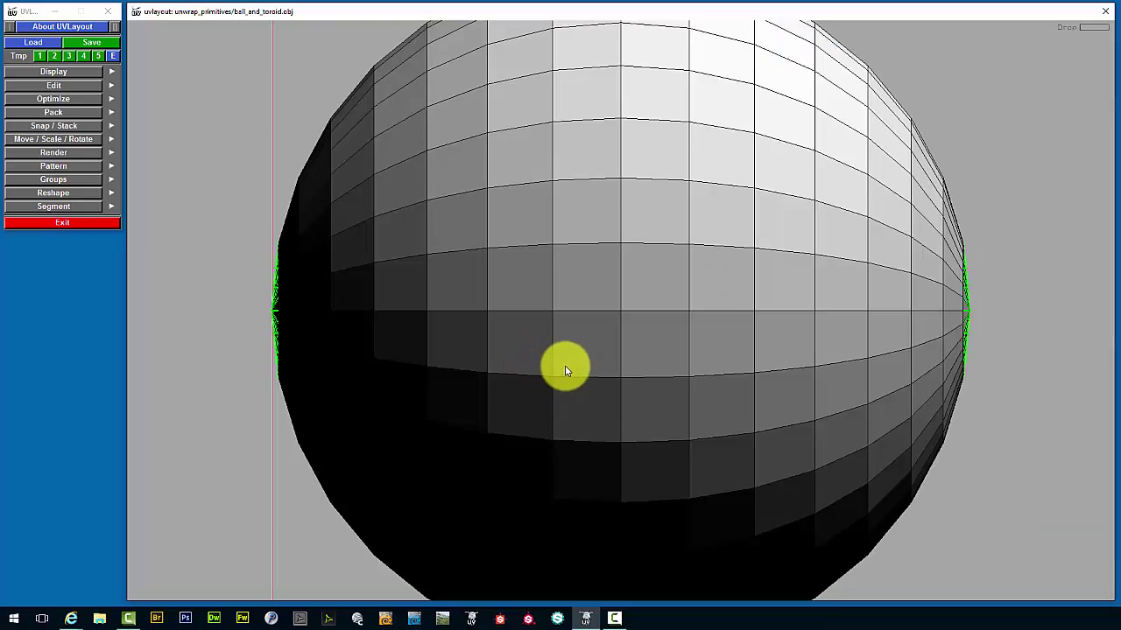
key("shift+f")
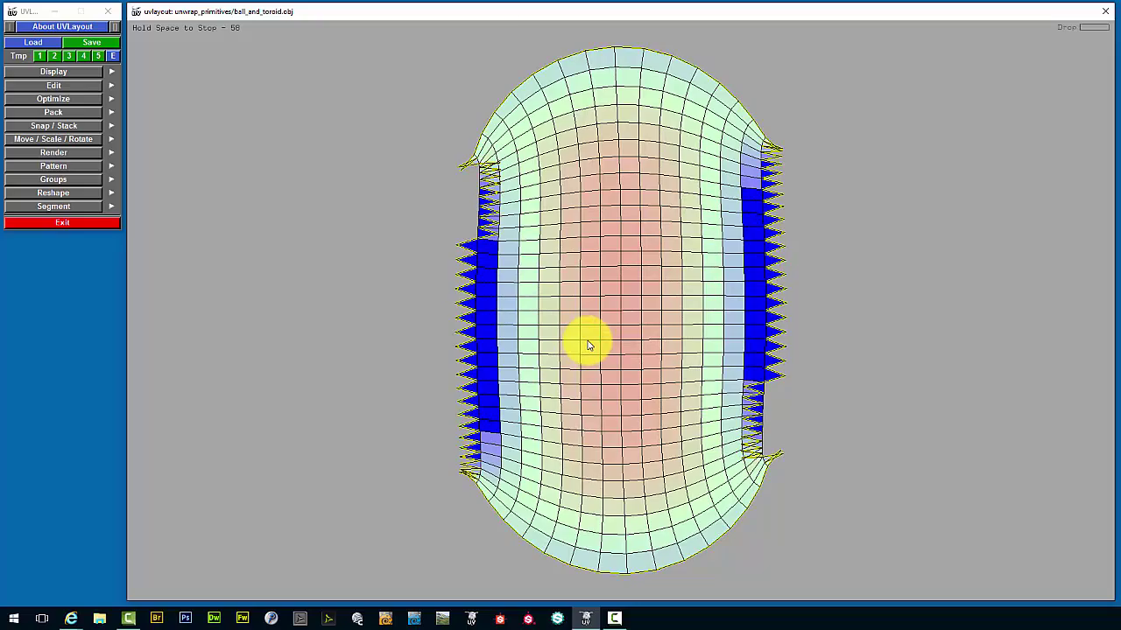
key("space")
Rotate the flattened sphere shell so its long side lies horizontally and move it inside the UV square.
left_click_drag(640, 277, 567, 290)
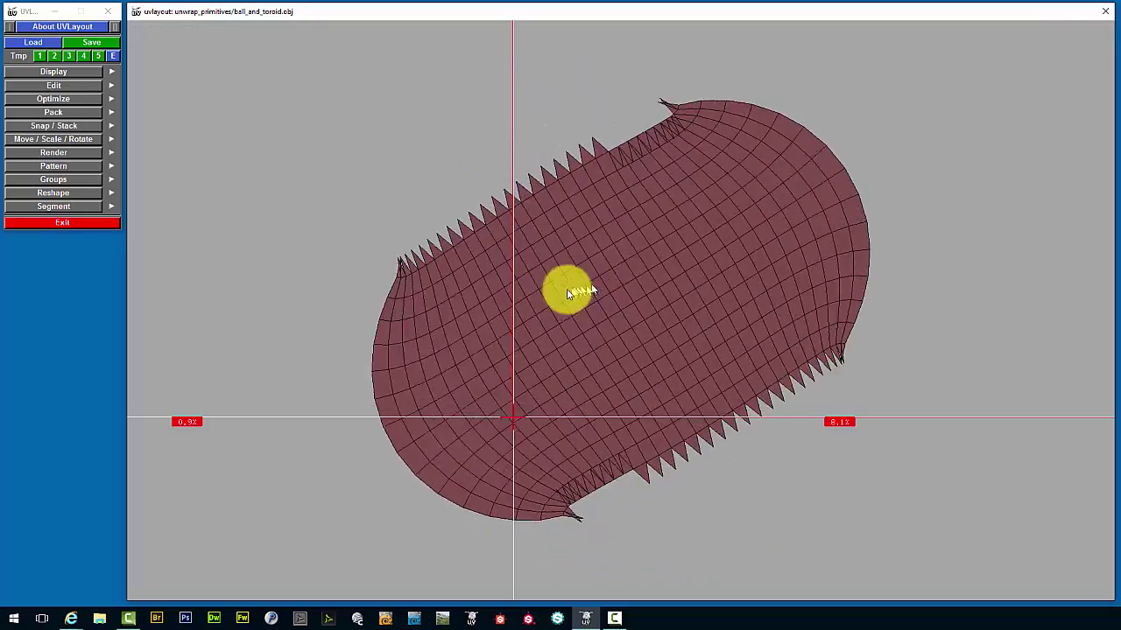
middle_click_drag(567, 293, 777, 219)
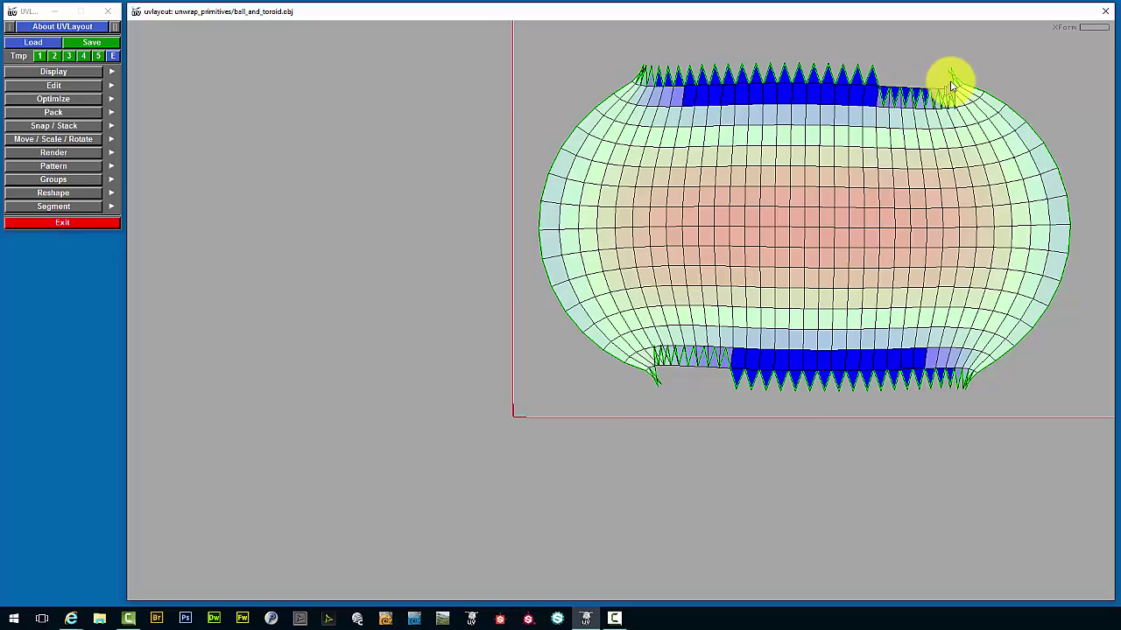
Move the first three inward-folded vertices on the shell's upper edge outward to line up with the neighbouring spikes.
middle_click_drag(950, 81, 879, 181)
scroll(830, 244, "up", 5)
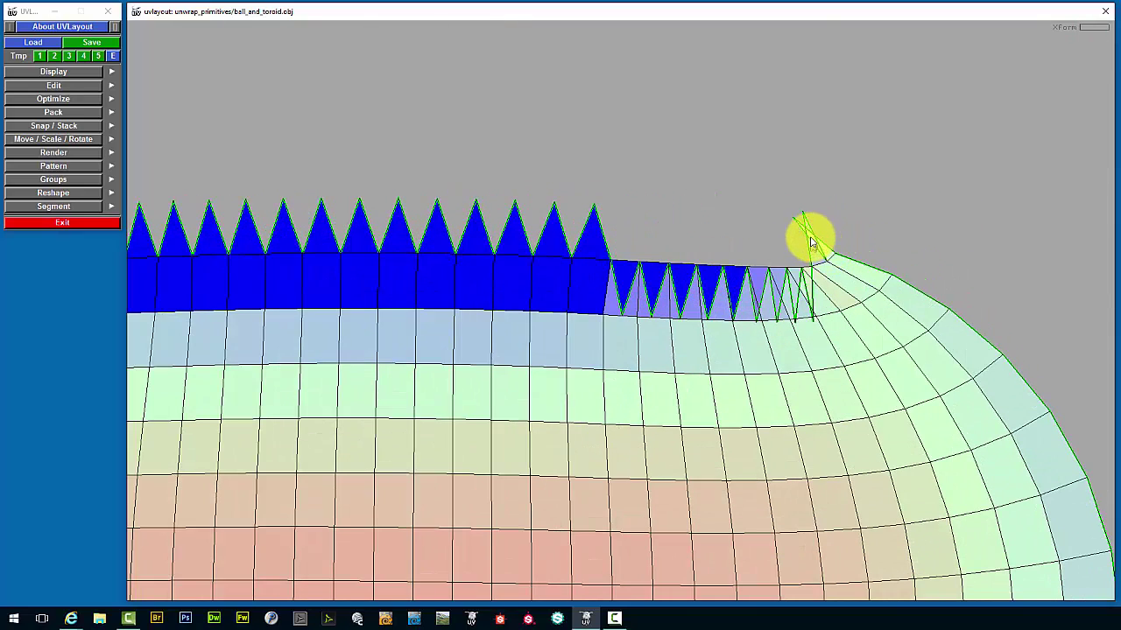
scroll(751, 268, "up", 2)
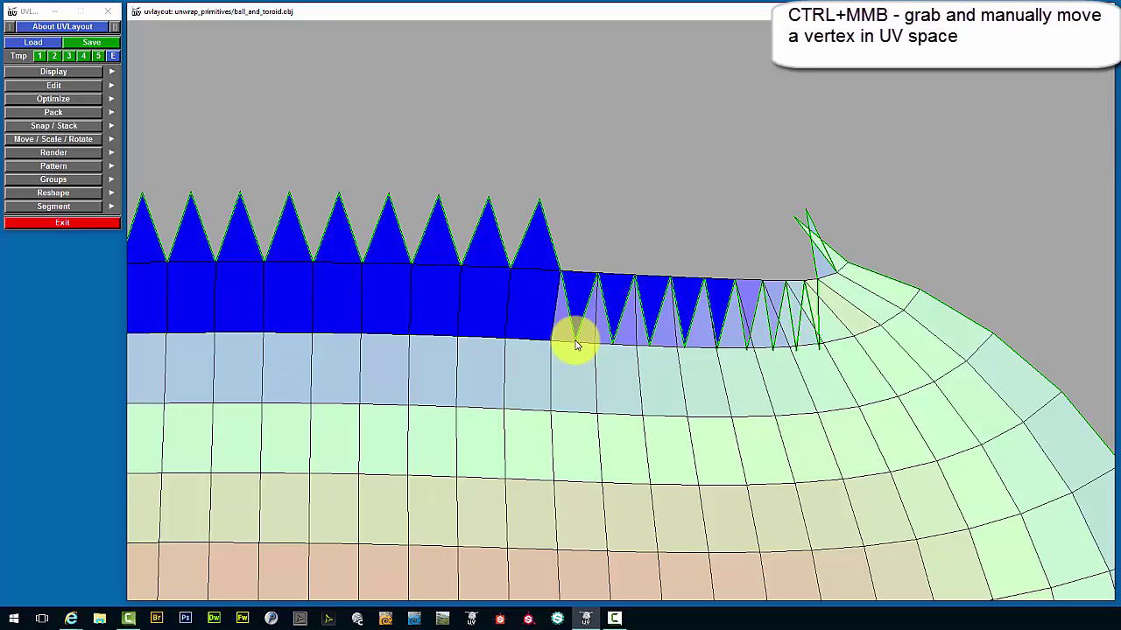
middle_click_drag(575, 345, 590, 205, "ctrl")
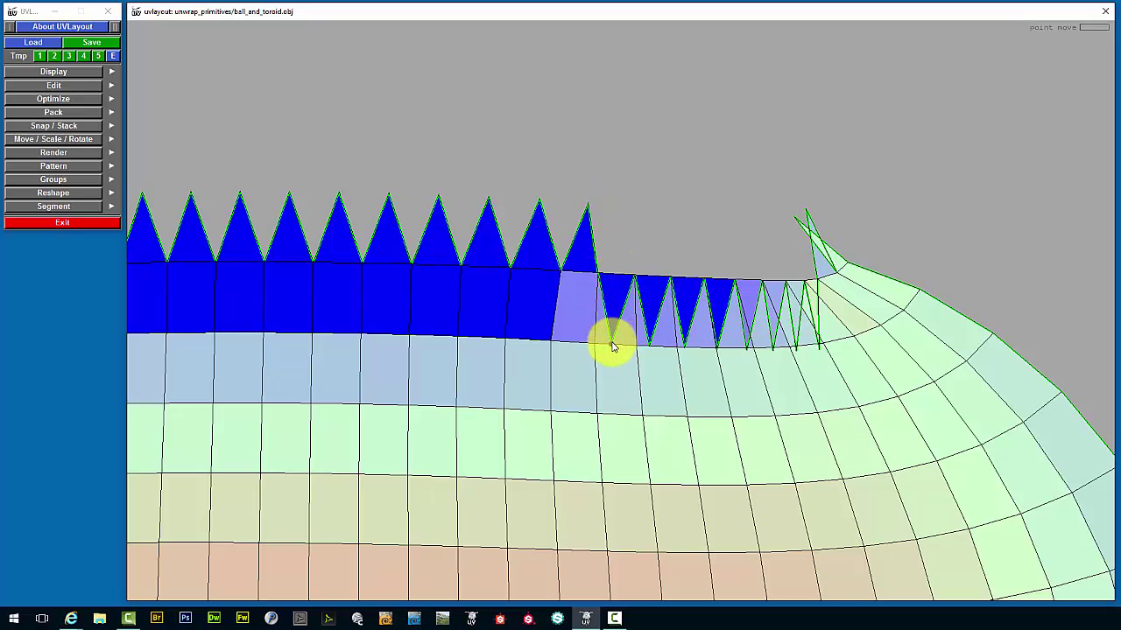
middle_click_drag(611, 344, 624, 206, "ctrl")
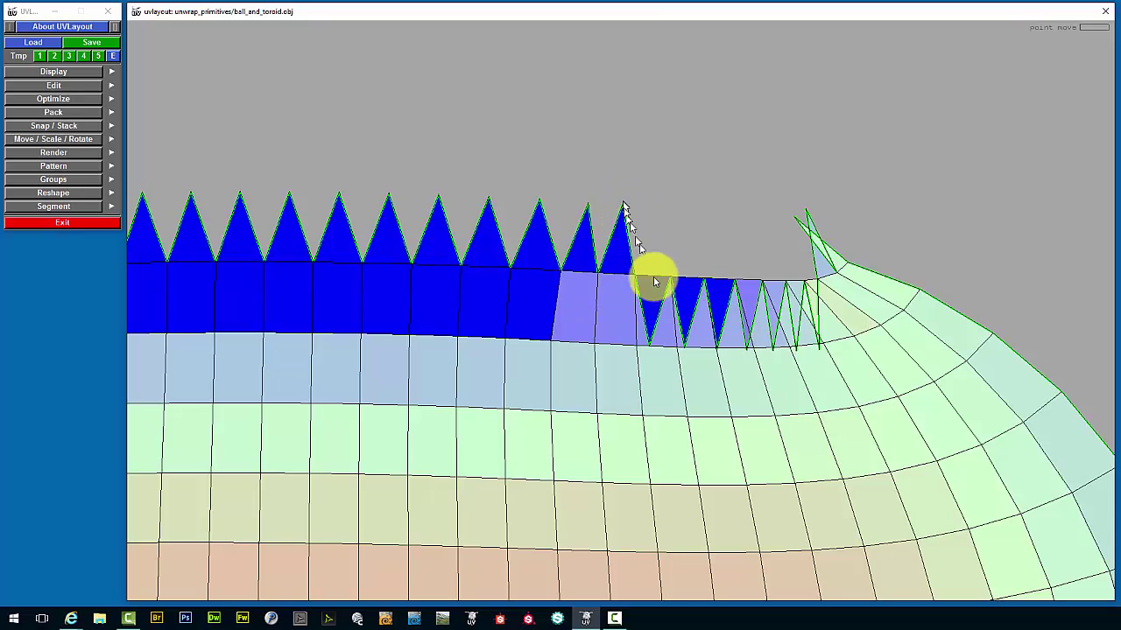
middle_click_drag(655, 280, 659, 210, "ctrl")
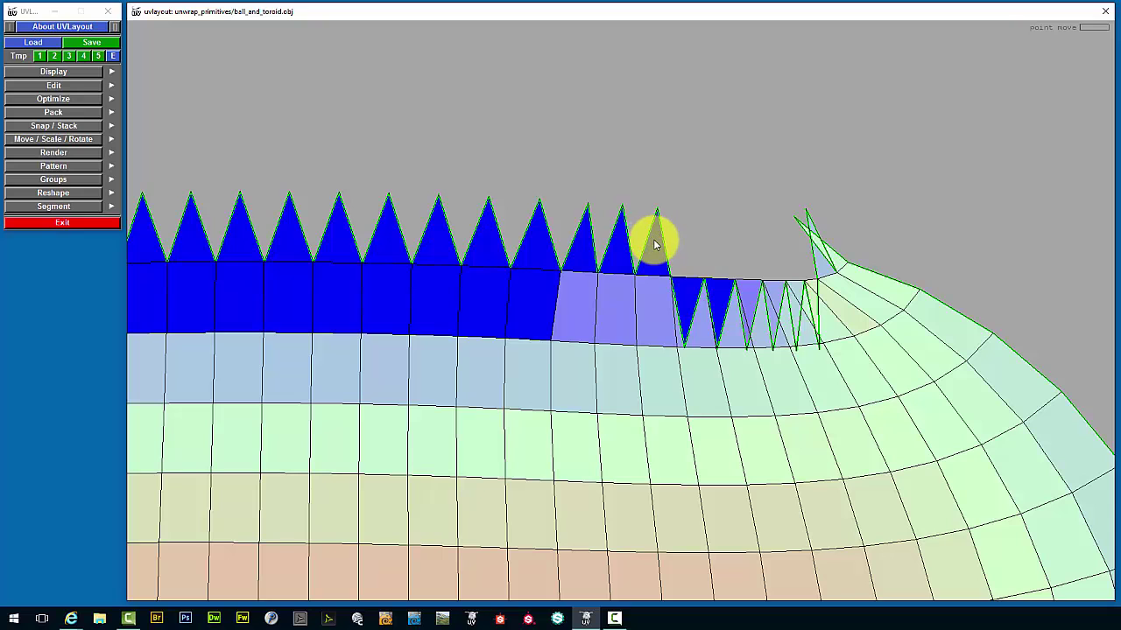
Shorten four neighbouring spikes on the shell's upper edge by pulling their tips inward with the Brush Move tool.
scroll(655, 246, "down", 1)
scroll(598, 525, "down", 5)
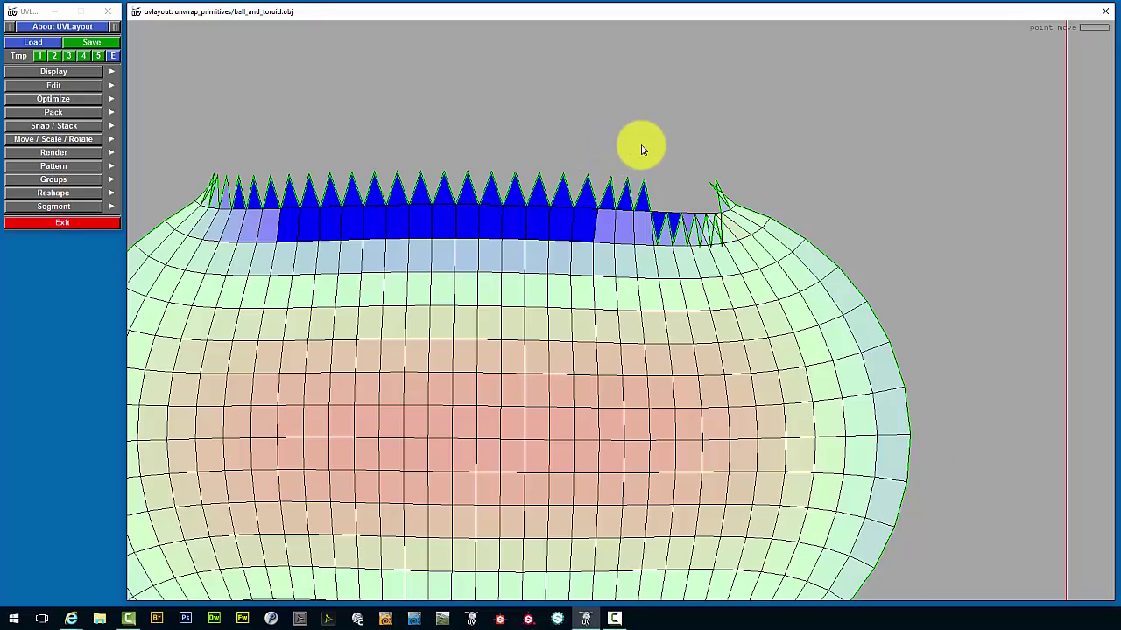
scroll(641, 149, "up", 1)
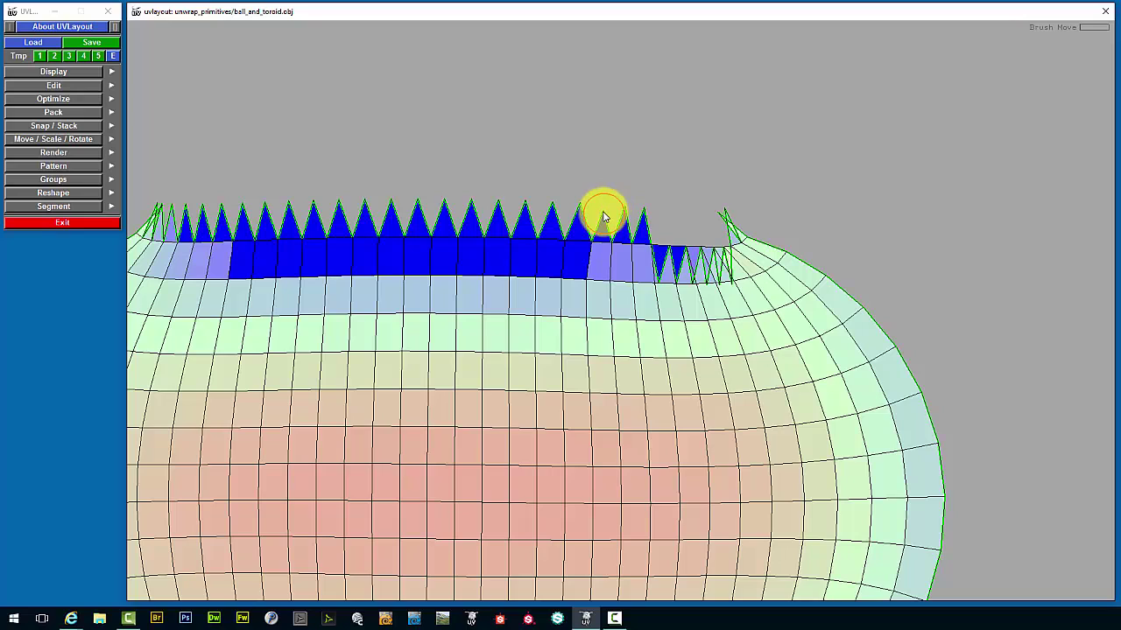
left_click(604, 218)
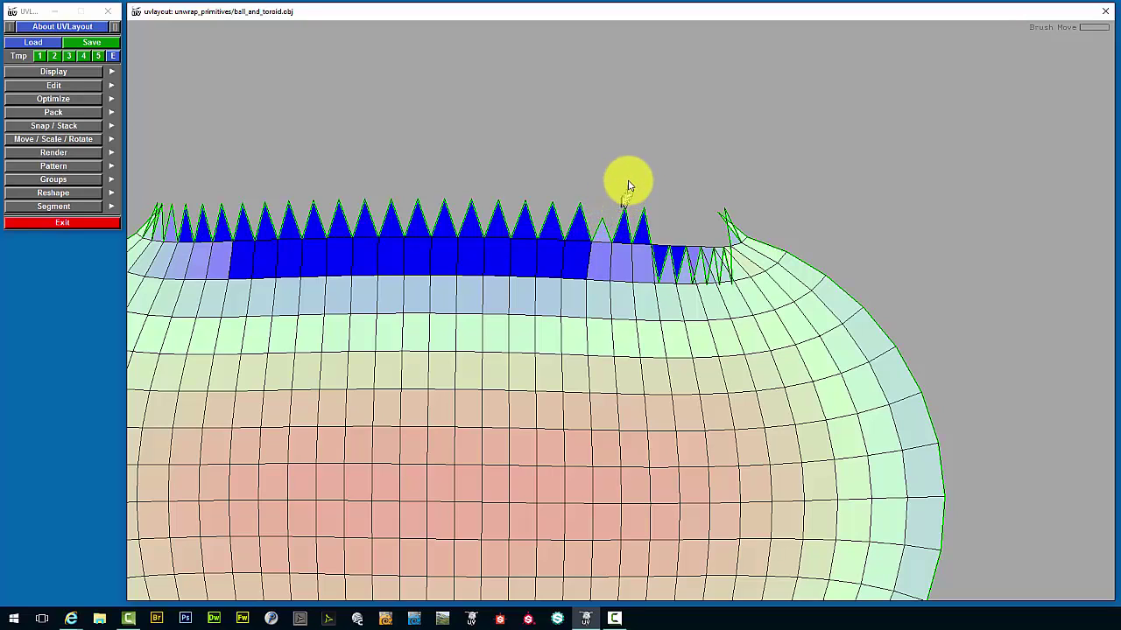
left_click(624, 209)
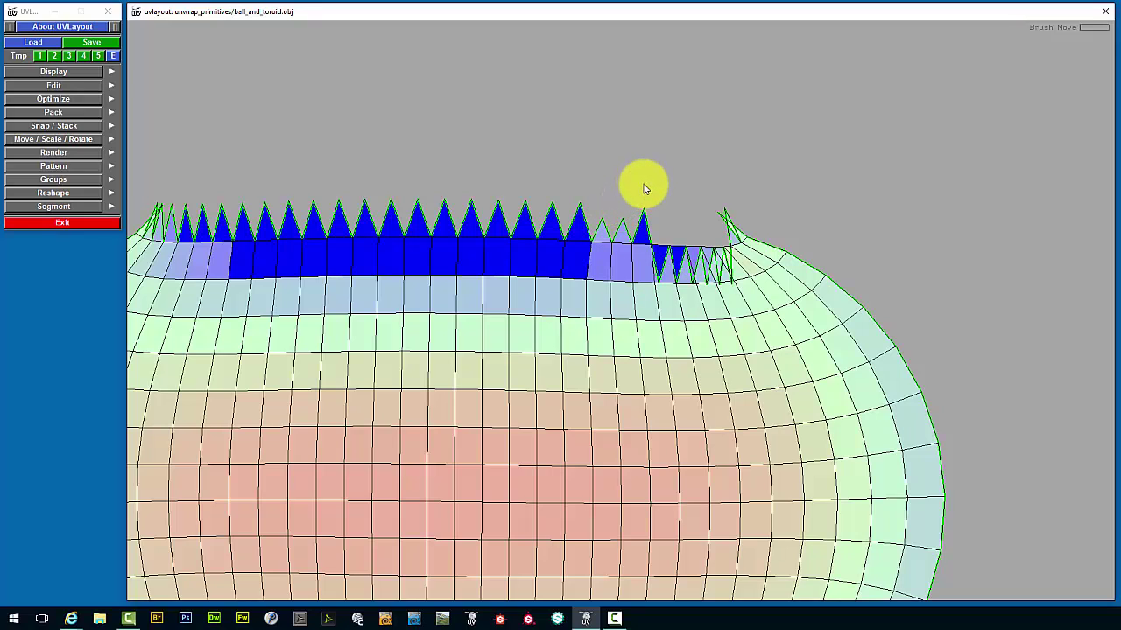
left_click(644, 211)
left_click(583, 197)
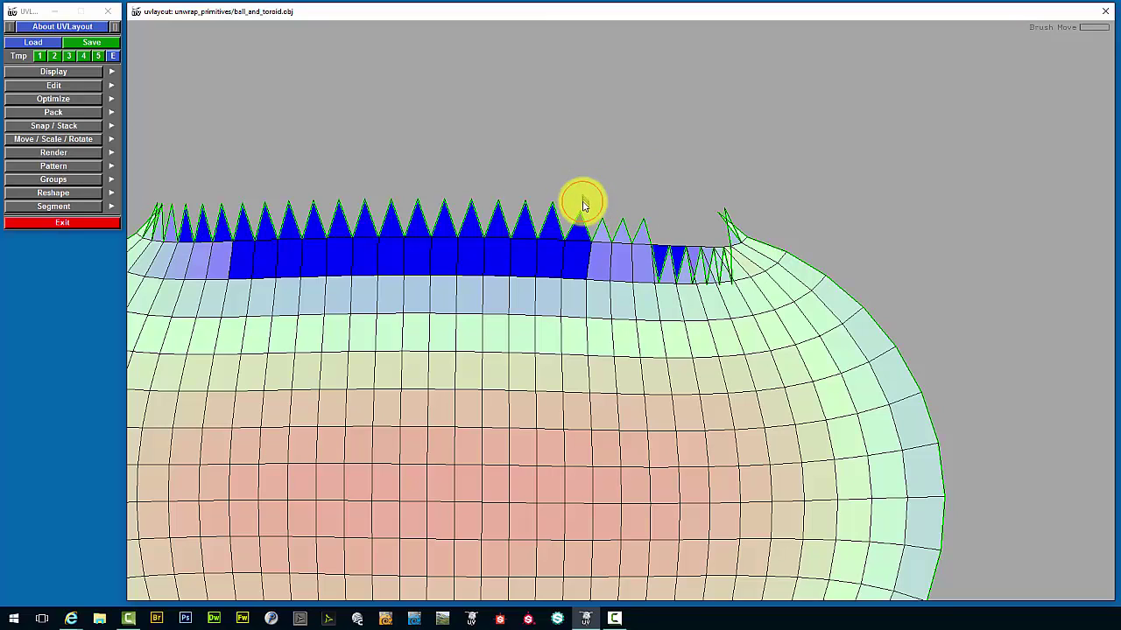
left_click(584, 214)
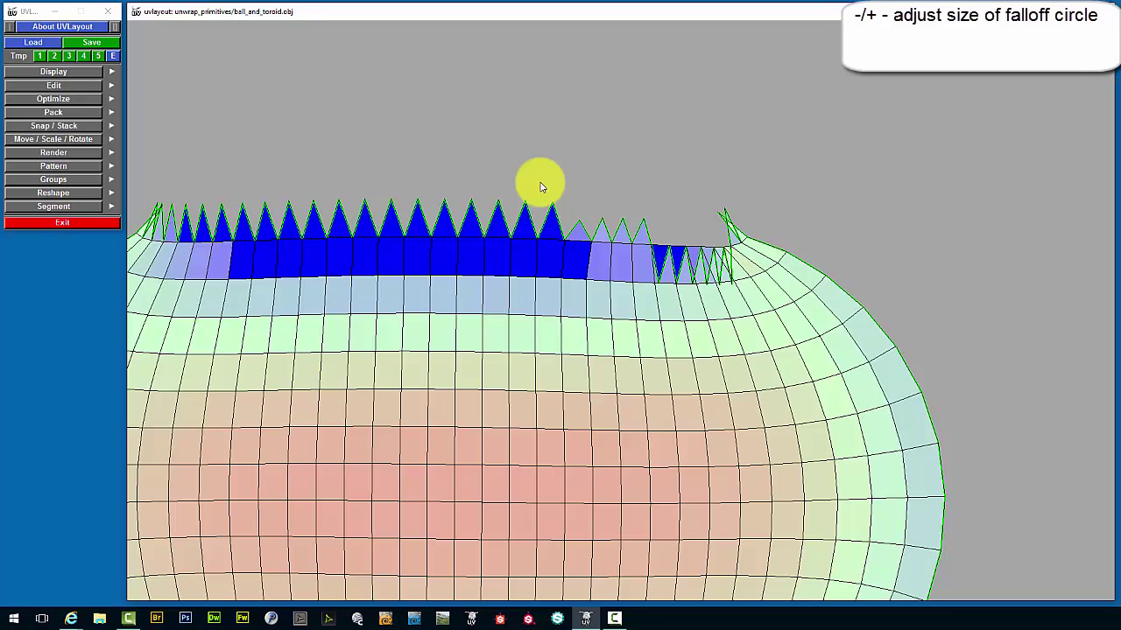
Enlarge the falloff circle of the Brush Move tool.
key("plus")
key("plus")
key("plus")
key("plus")
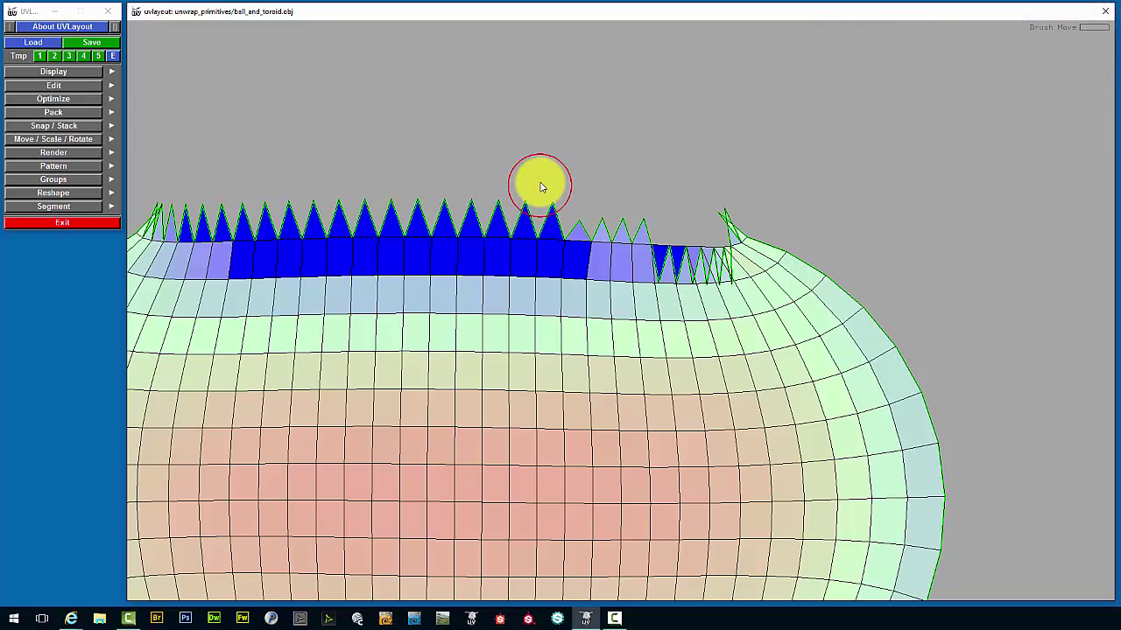
key("plus")
key("plus")
key("plus")
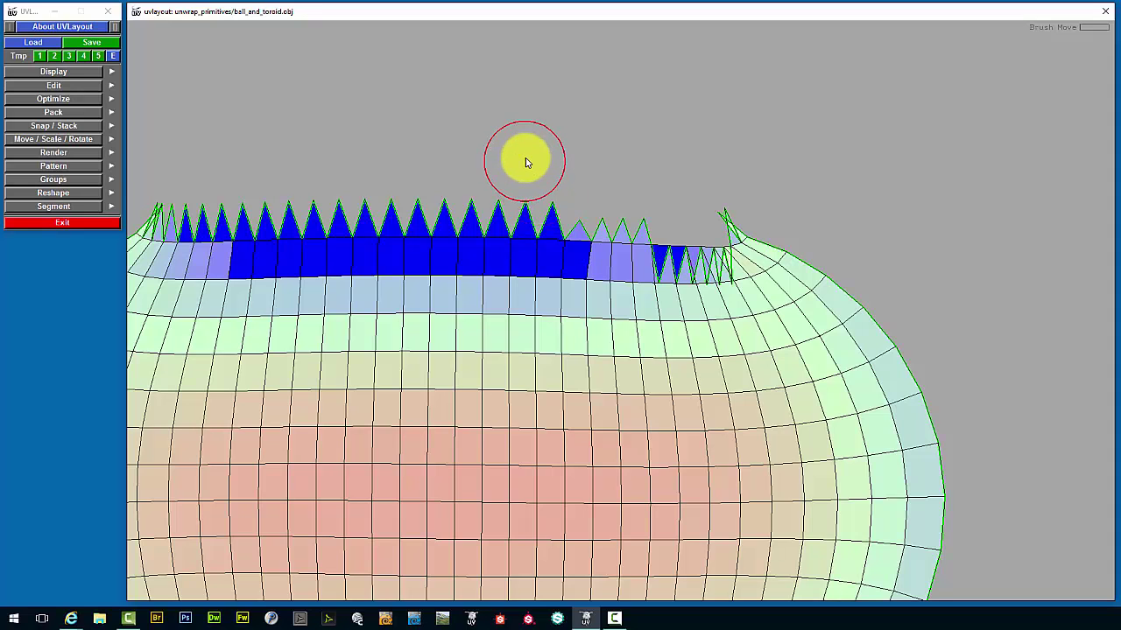
Shorten the tall spikes along the middle of the shell's upper edge, working leftward one tip at a time with Brush Move.
right_click_drag(526, 161, 531, 156)
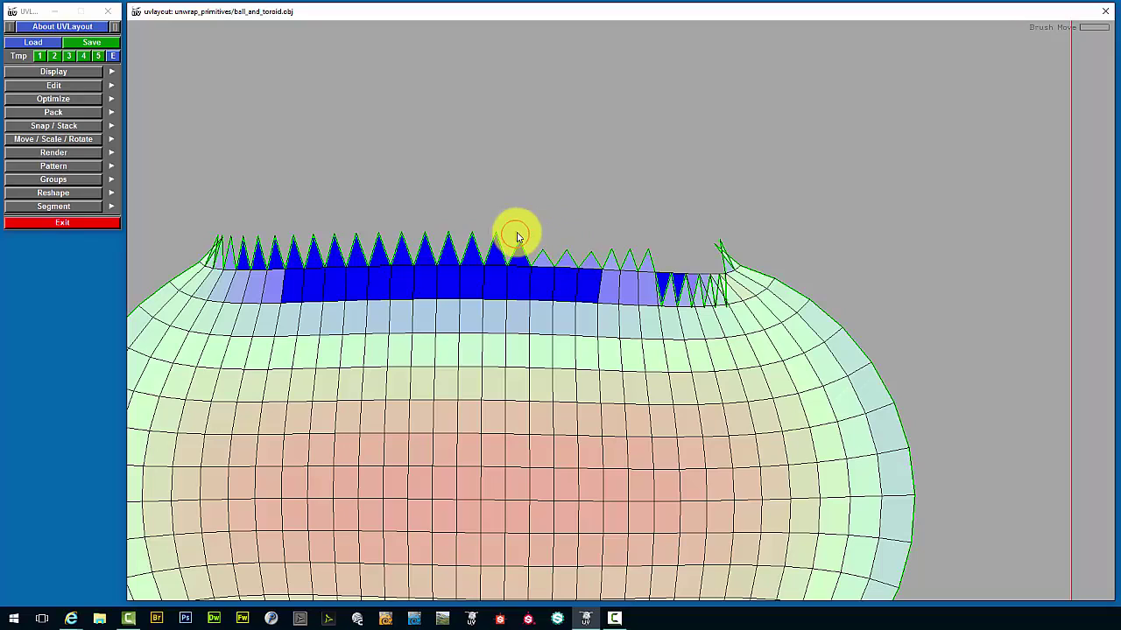
middle_click_drag(518, 235, 517, 241, "ctrl")
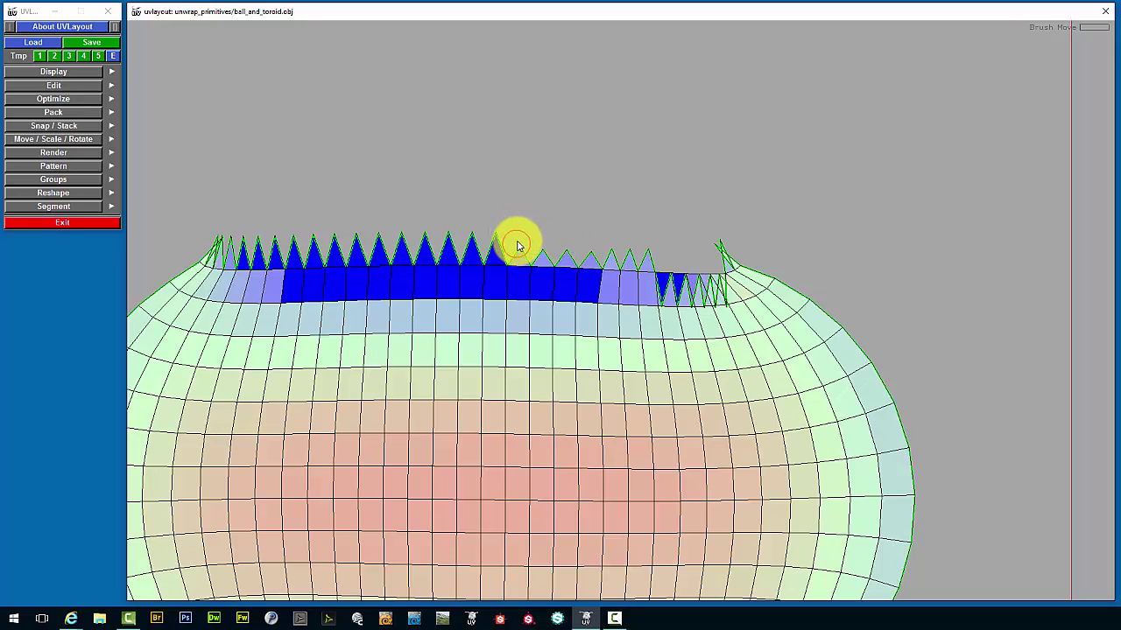
left_click(470, 226)
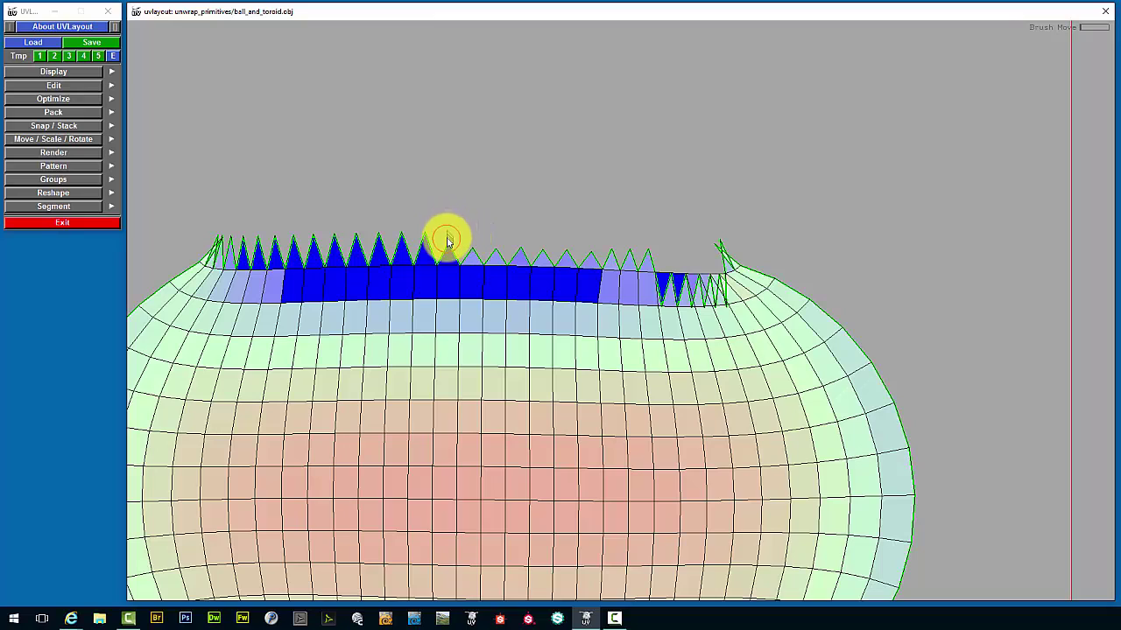
left_click(447, 245)
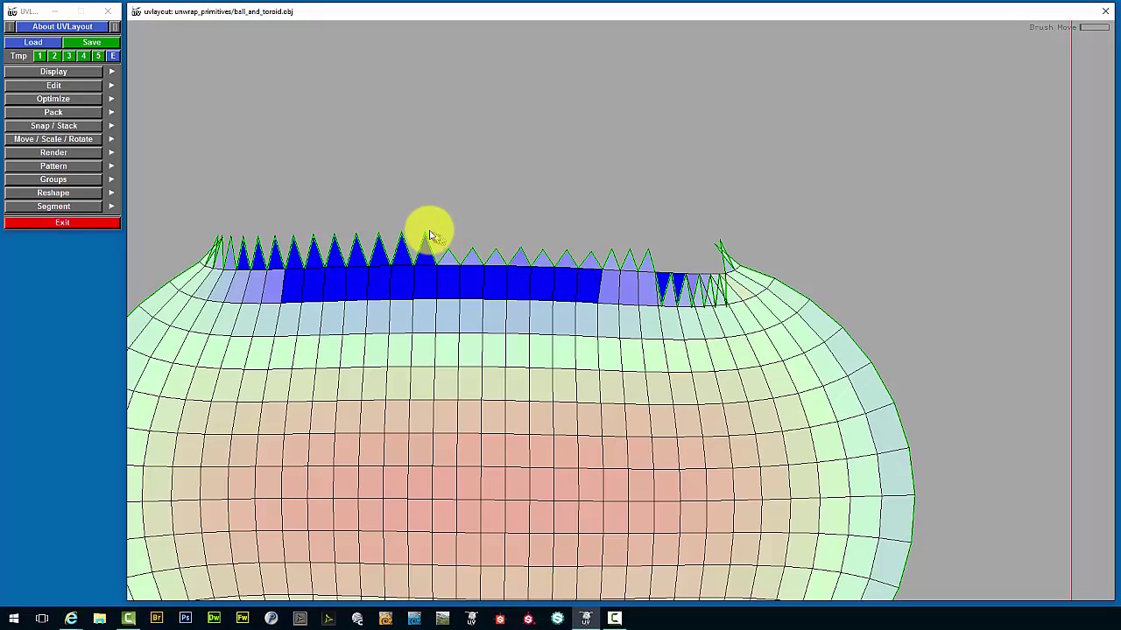
left_click(421, 234)
left_click_drag(421, 236, 422, 250)
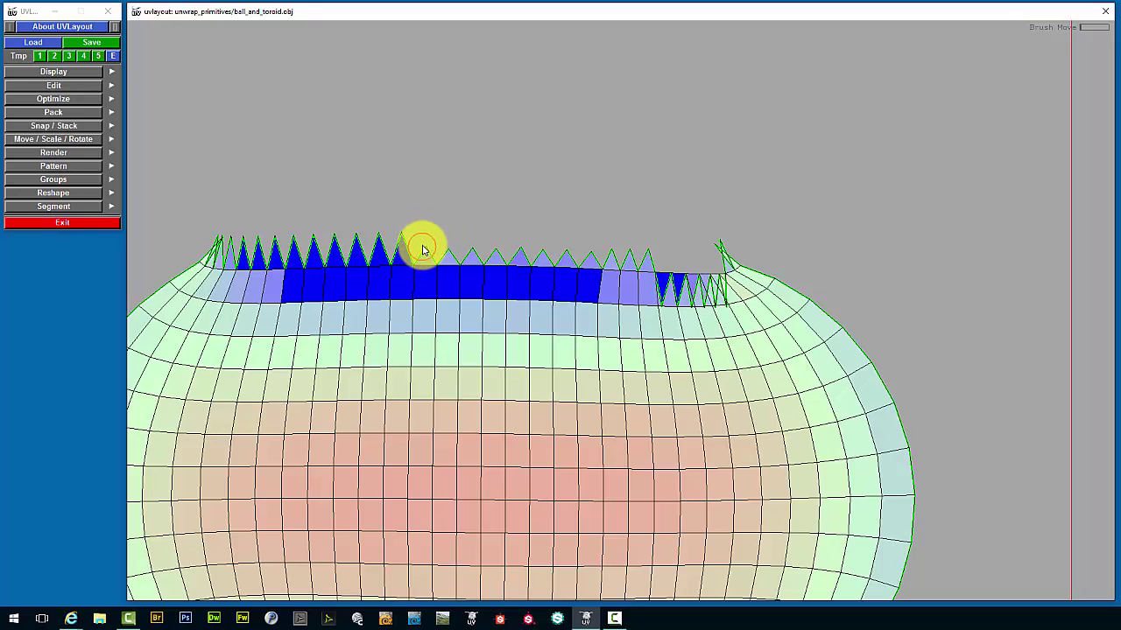
Adjust the shortened spikes and adjoining edge vertices in the middle of the shell's upper edge using a larger Brush Move circle.
left_click(510, 234)
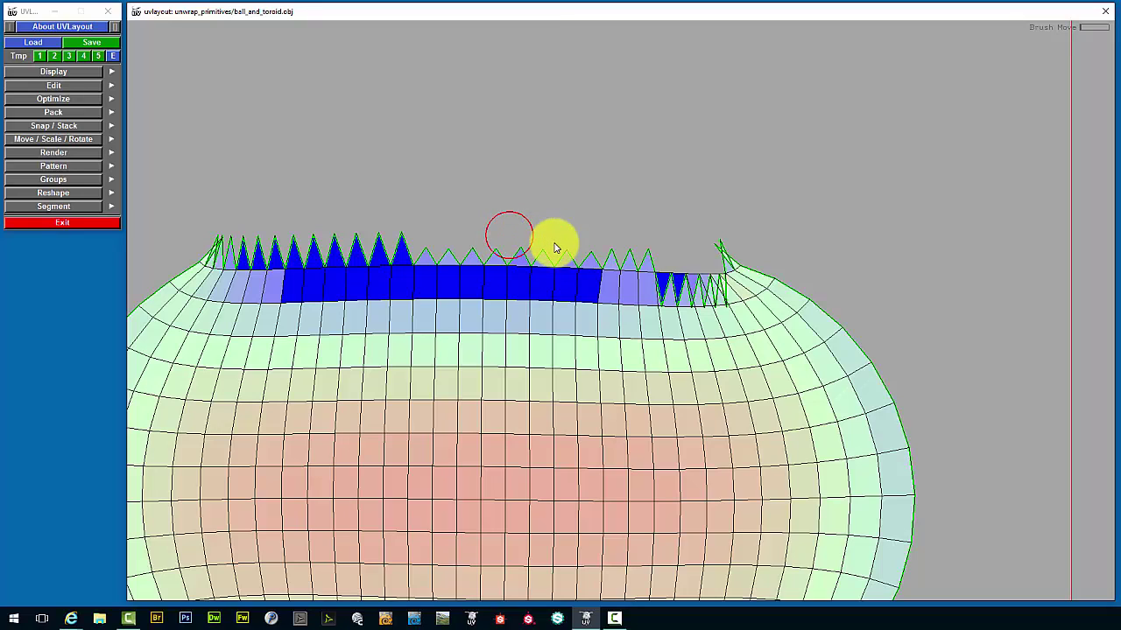
left_click(554, 251)
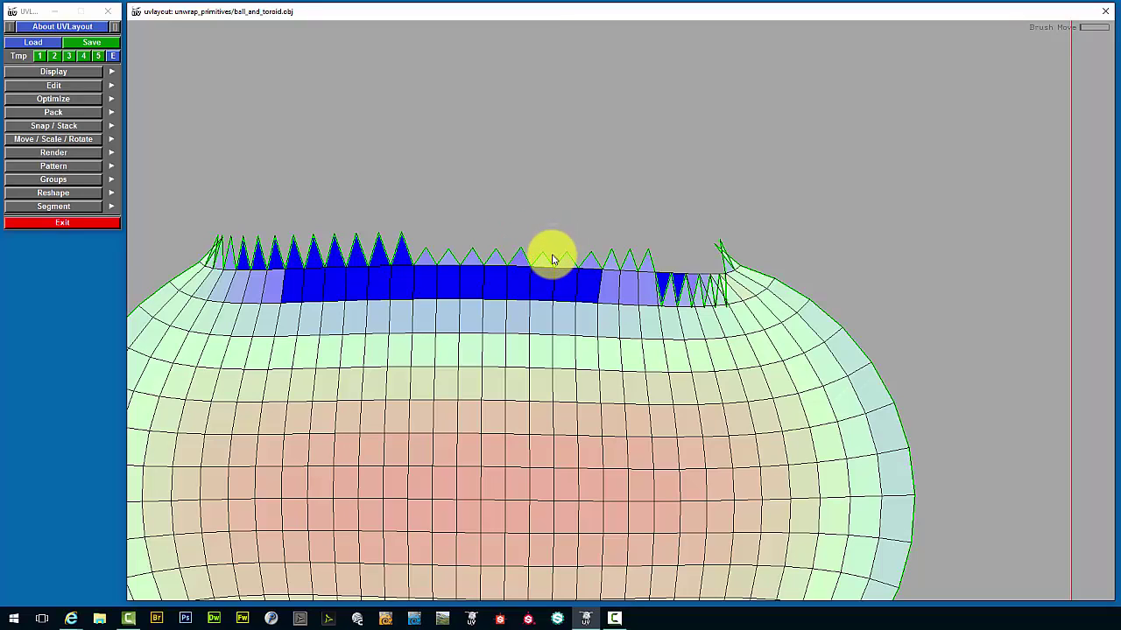
left_click_drag(552, 261, 552, 266)
left_click_drag(595, 283, 464, 285)
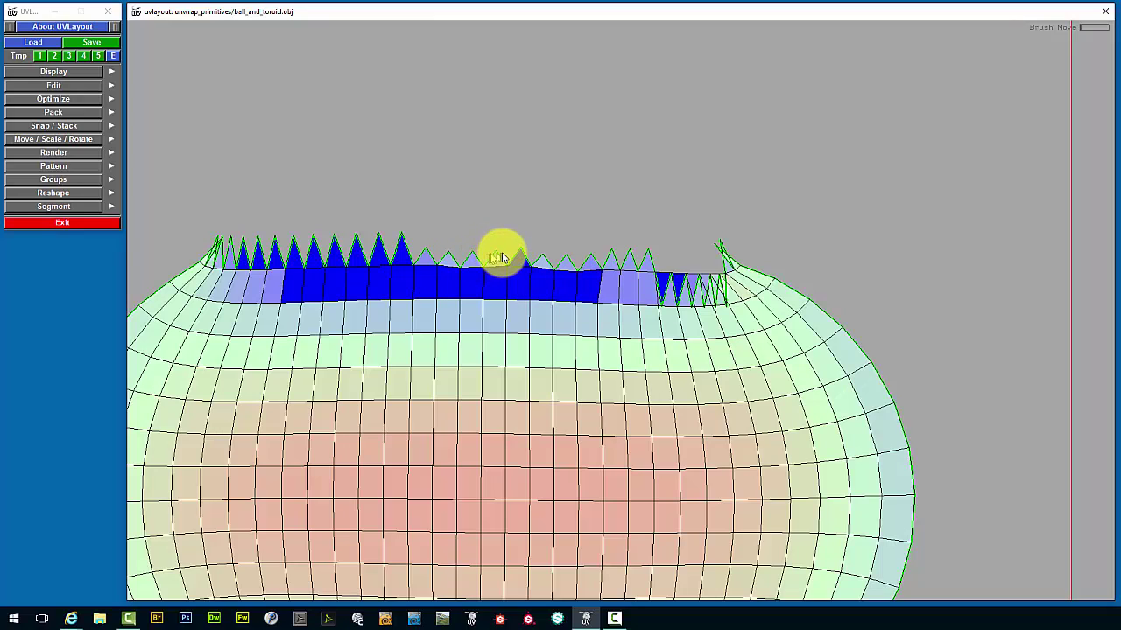
left_click(530, 256)
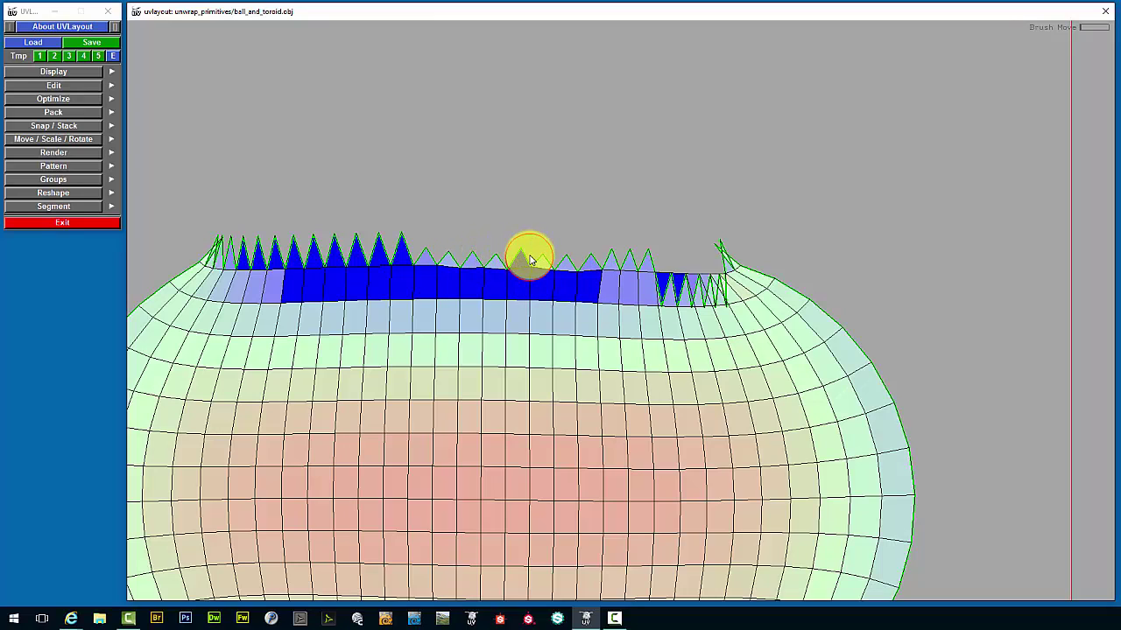
mouse_move(529, 260)
left_mouse_down()
mouse_move(520, 260)
mouse_move(550, 267)
left_mouse_up()
scroll(451, 266, "down", 1)
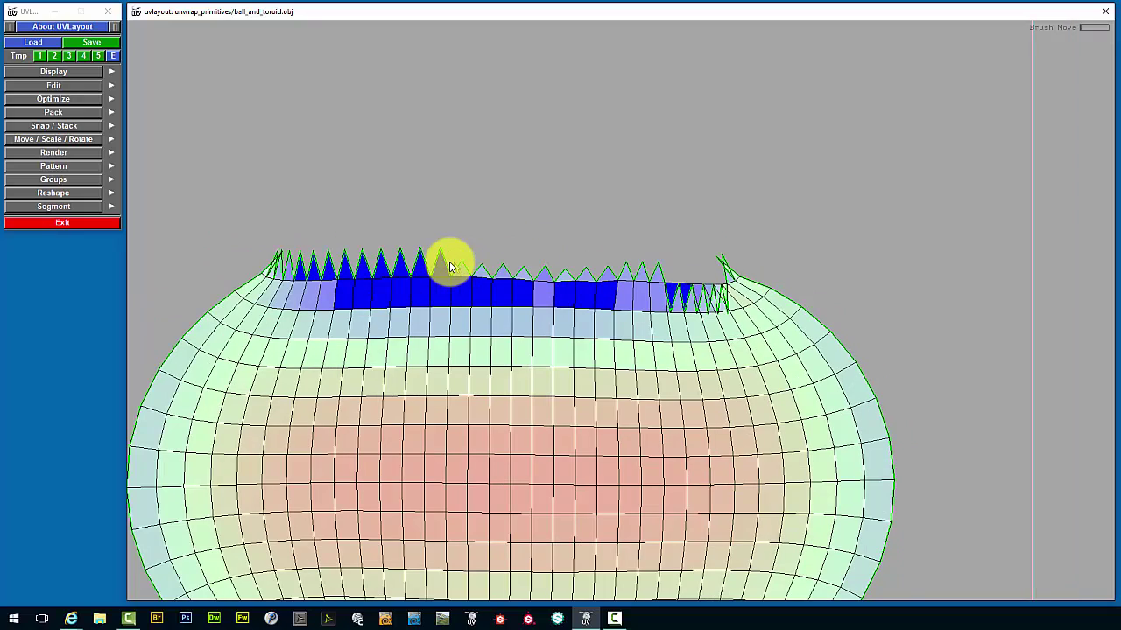
mouse_move(477, 295)
left_mouse_down()
mouse_move(590, 278)
mouse_move(394, 268)
mouse_move(390, 285)
mouse_move(403, 289)
left_mouse_up()
scroll(406, 284, "down", 1)
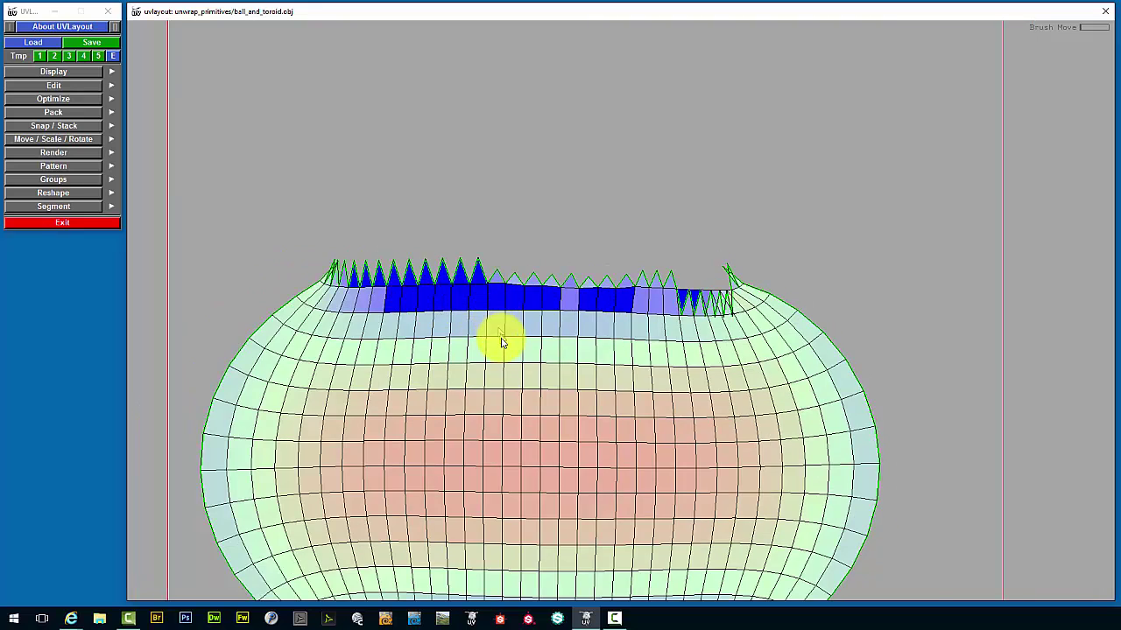
scroll(502, 340, "down", 2)
scroll(537, 382, "up", 2)
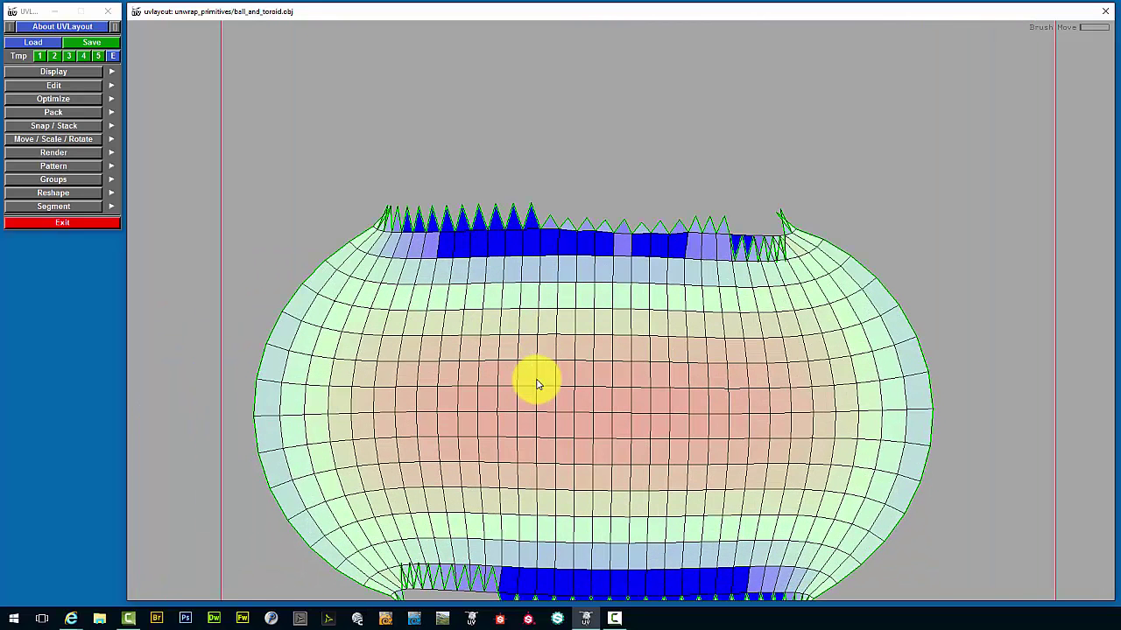